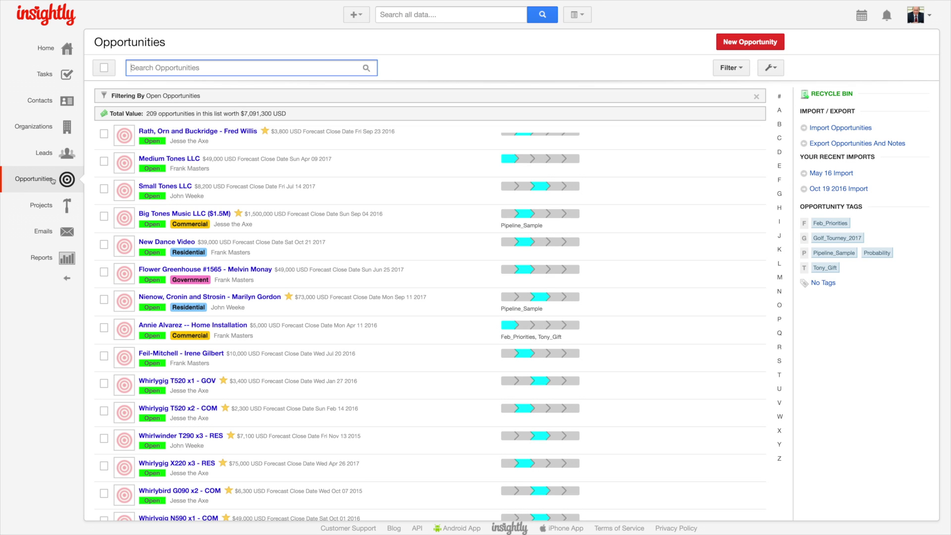
# Step: Open Advanced Reporting to list the Opportunity Funnel Q4 2016 and Q3_2017 personal reports
pyautogui.click(46, 258)
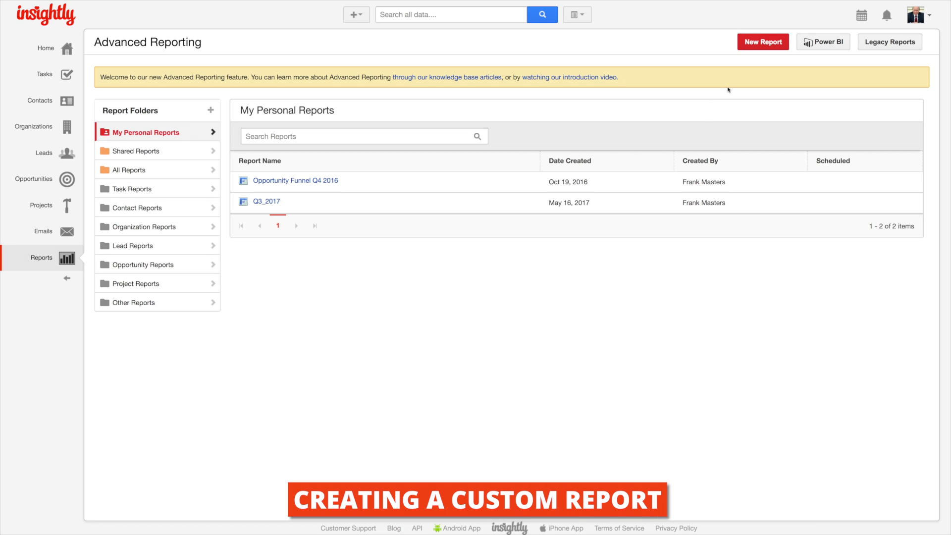
# Step: Create a new report of type Opportunity Report
pyautogui.click(748, 45)
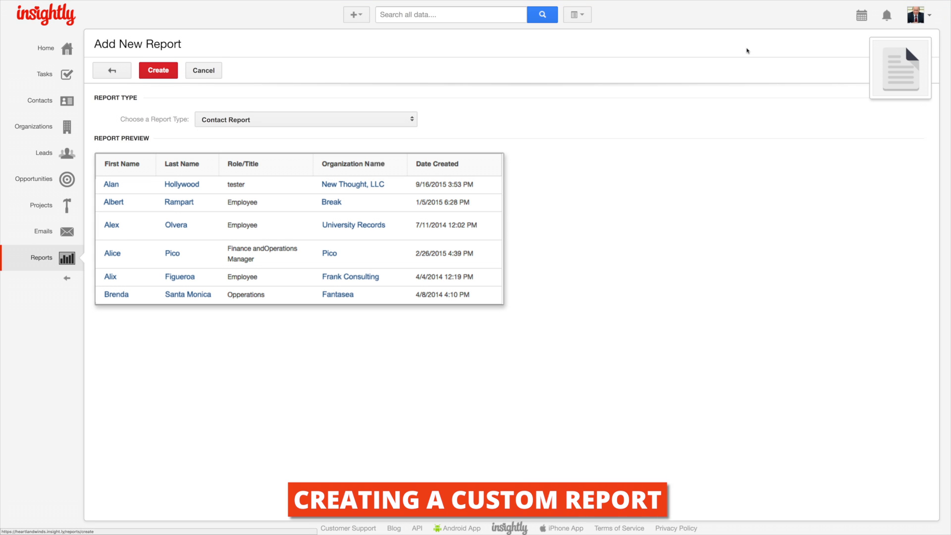
pyautogui.click(352, 124)
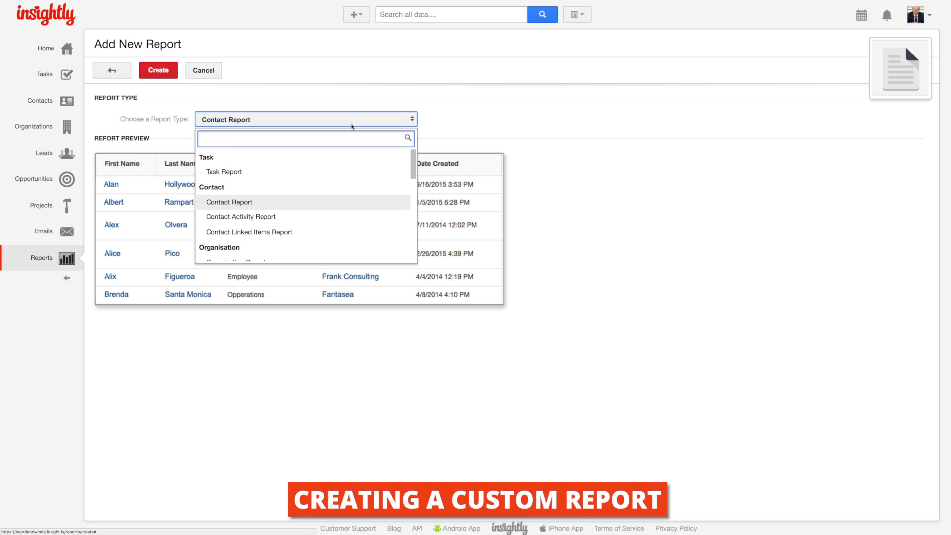
pyautogui.scroll(-5, 350, 170)
pyautogui.scroll(1, 347, 170)
pyautogui.click(347, 171)
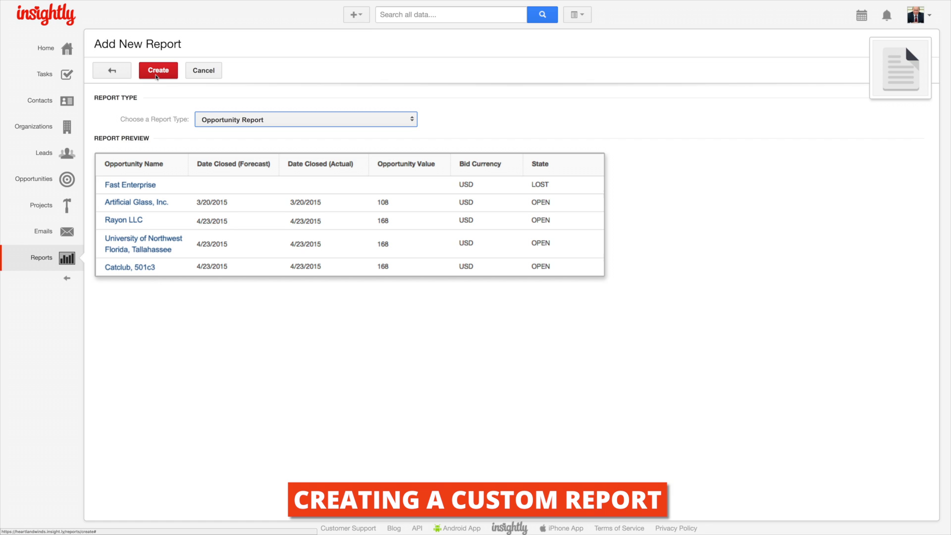
pyautogui.click(157, 75)
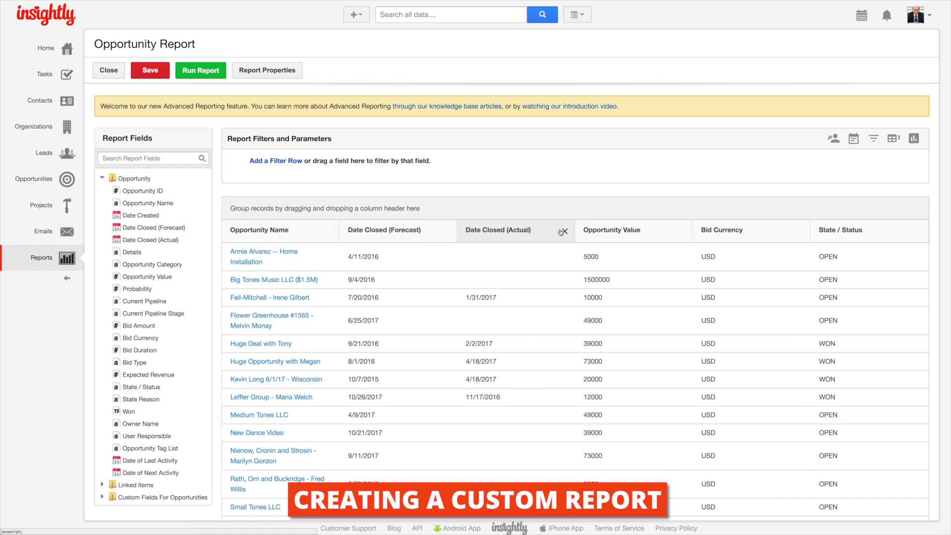
# Step: Remove the Date Closed (Actual) and Bid Currency columns and filter State / Status equal to OPEN
pyautogui.click(563, 231)
pyautogui.click(778, 231)
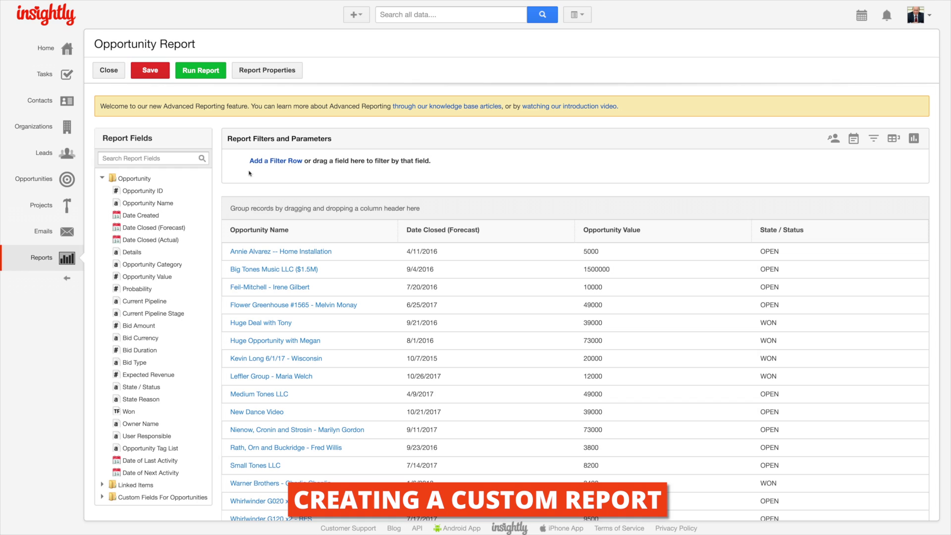
pyautogui.click(270, 161)
pyautogui.click(317, 170)
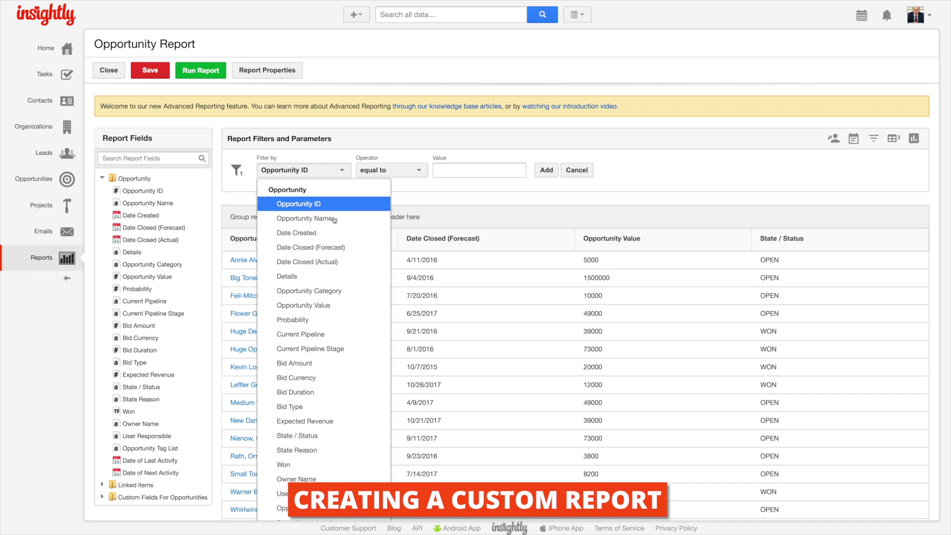
pyautogui.click(297, 435)
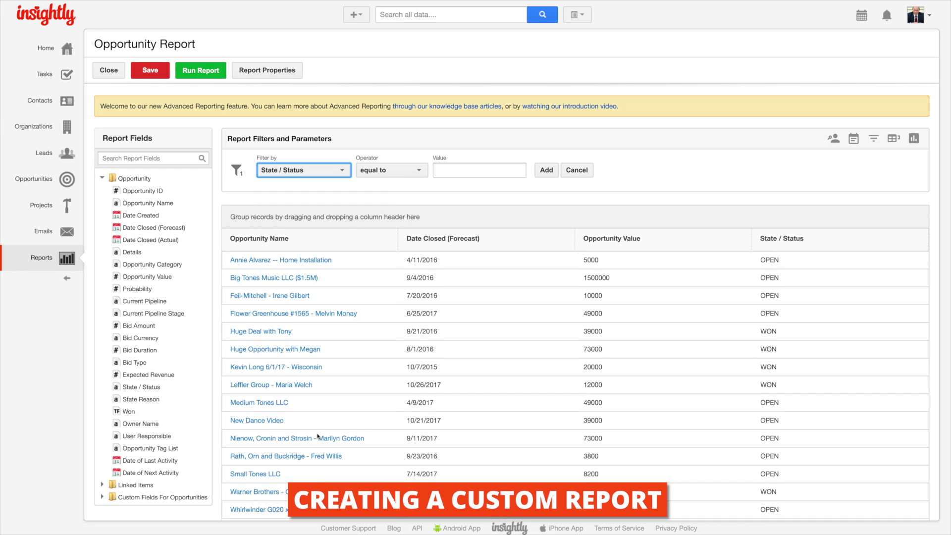
pyautogui.click(484, 170)
pyautogui.write('OPEN')
pyautogui.click(553, 173)
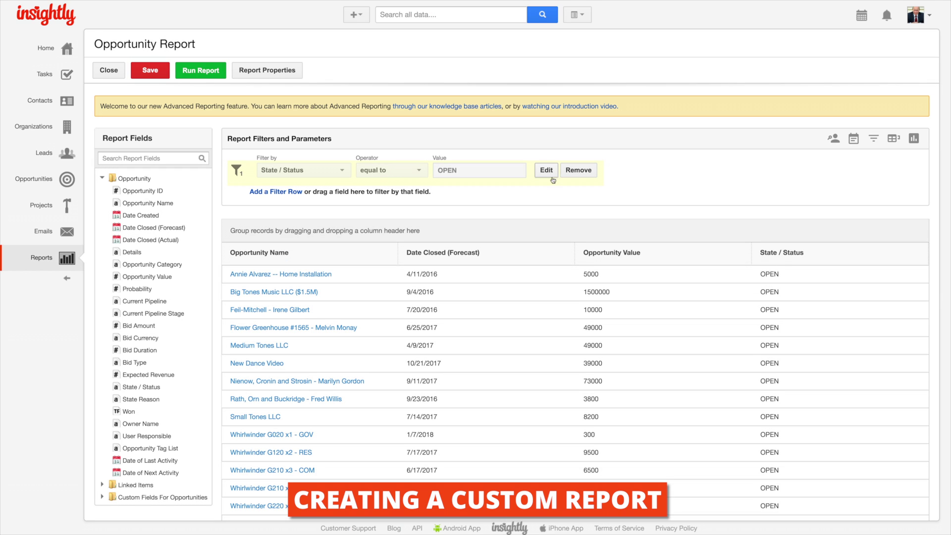
# Step: Add a Date Closed (Forecast) greater-than 01-Jul-2017 filter
pyautogui.click(286, 191)
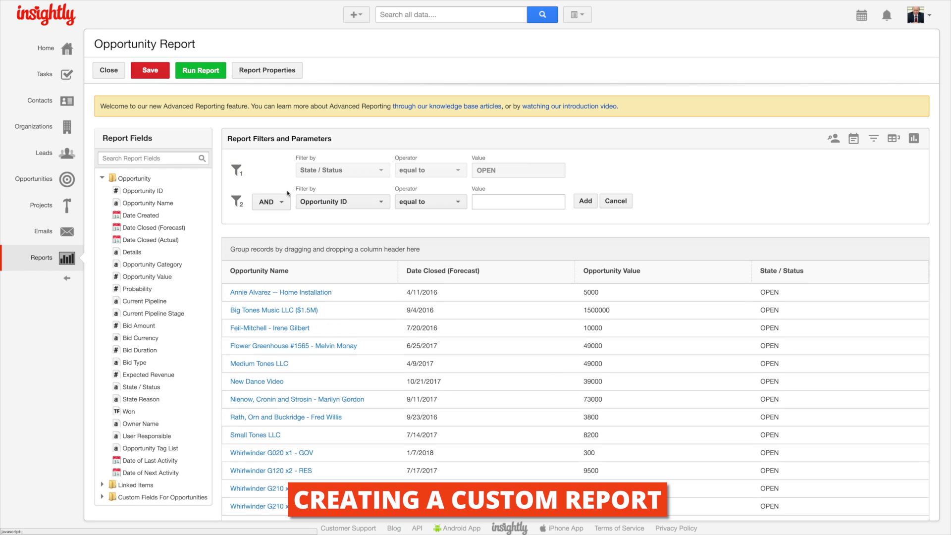
pyautogui.click(342, 201)
pyautogui.click(342, 280)
pyautogui.click(458, 201)
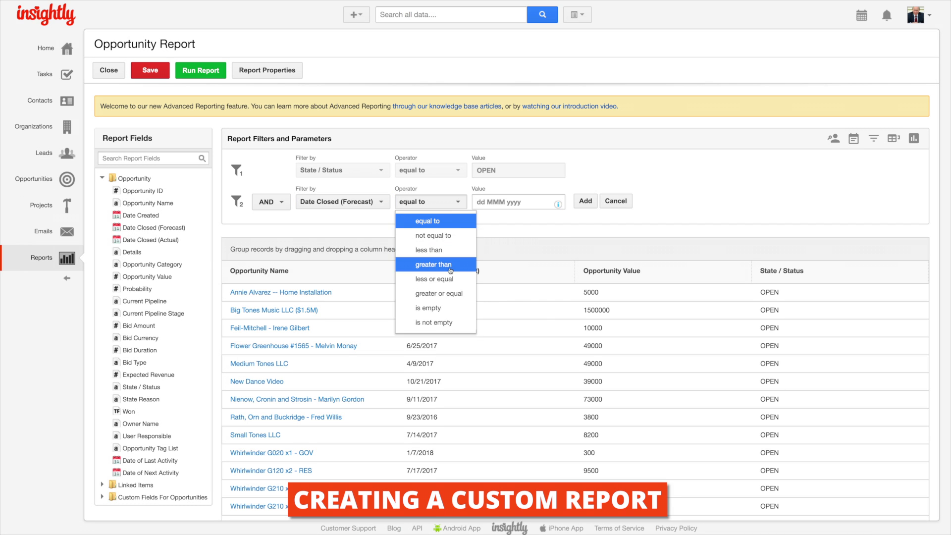
pyautogui.click(434, 264)
pyautogui.click(510, 202)
pyautogui.write('01-Jul-2017')
pyautogui.click(585, 200)
# Step: Start a third filter row for Date Closed (Forecast) using less than
pyautogui.click(275, 224)
pyautogui.click(341, 234)
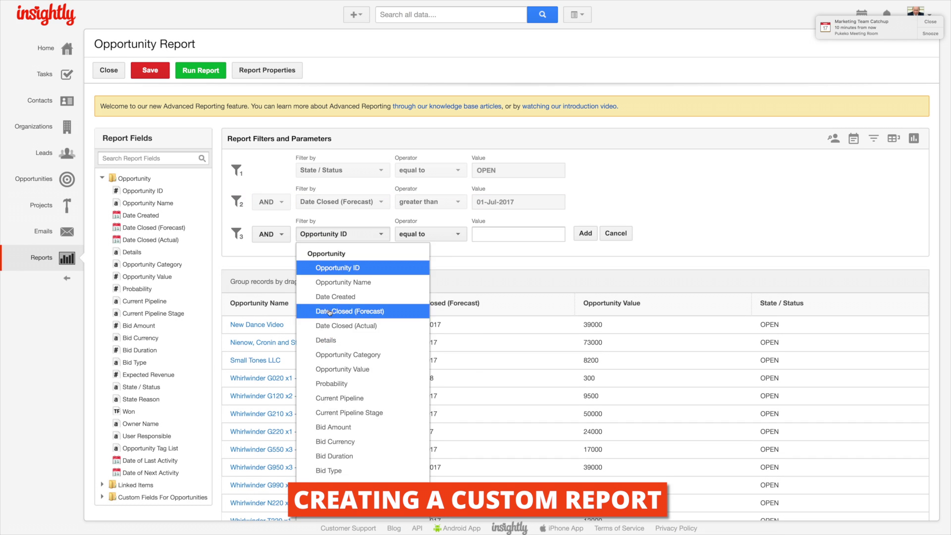
pyautogui.click(350, 310)
pyautogui.click(458, 233)
pyautogui.click(433, 309)
pyautogui.click(510, 234)
# Step: Set the end-date filter to less than 01-Oct-2017 (Next Quarter) and apply it
pyautogui.write('01-Oct-2017')
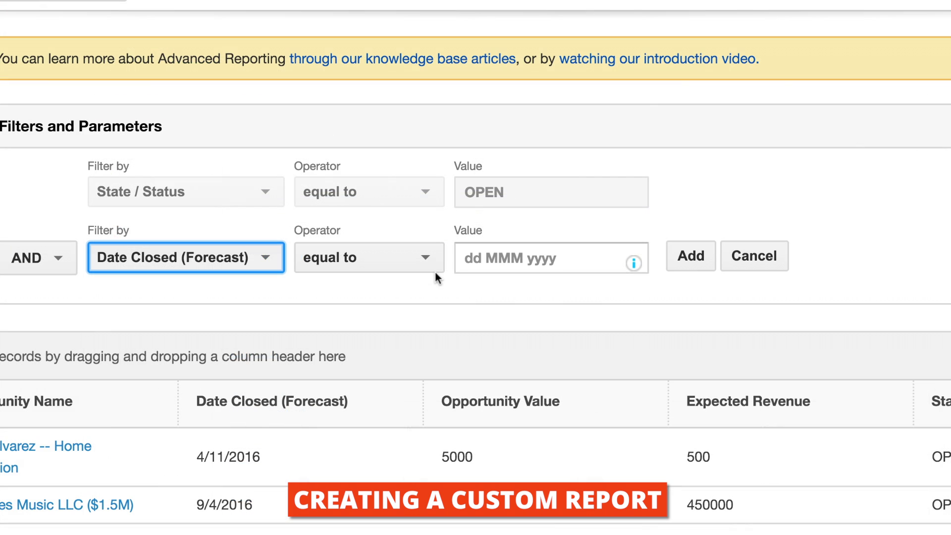
pyautogui.click(633, 262)
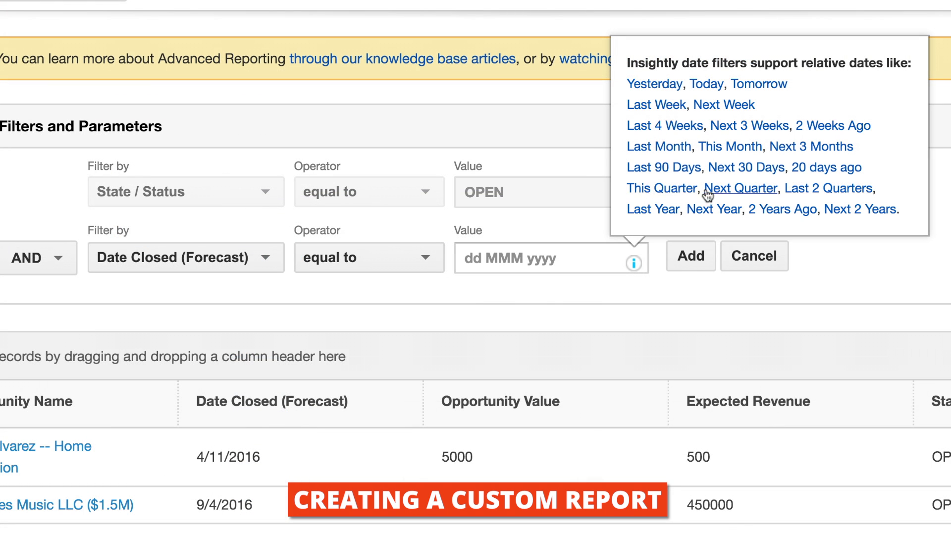
pyautogui.click(726, 193)
pyautogui.click(691, 256)
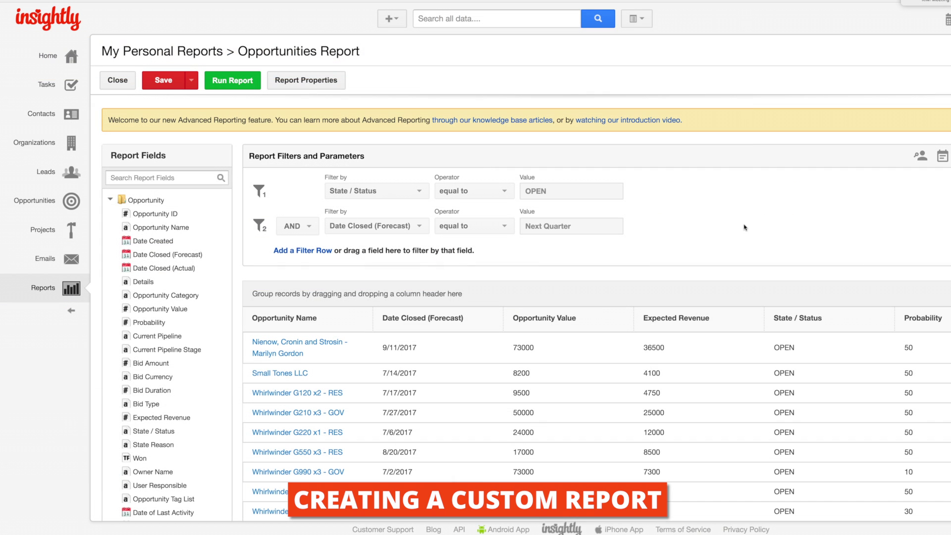
pyautogui.scroll(-6, 743, 228)
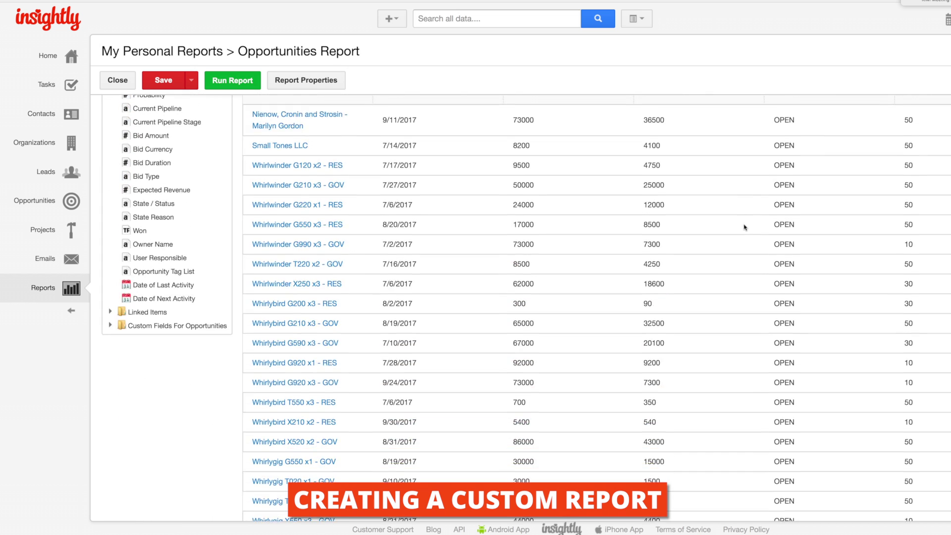
pyautogui.scroll(6, 744, 227)
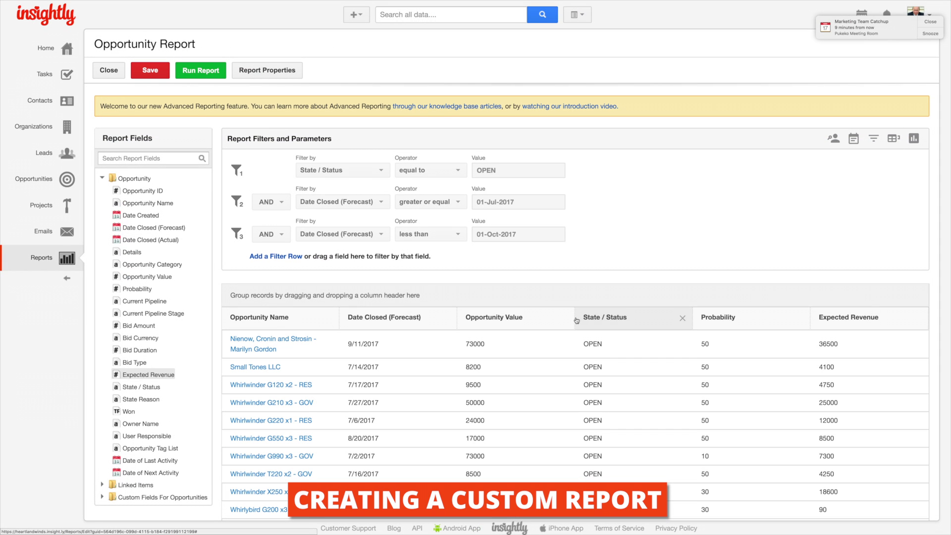
# Step: Place Expected Revenue after Opportunity Value; group by Date Closed (Forecast), Opportunity Value, Expected Revenue
pyautogui.moveTo(577, 318); pyautogui.dragTo(861, 320)
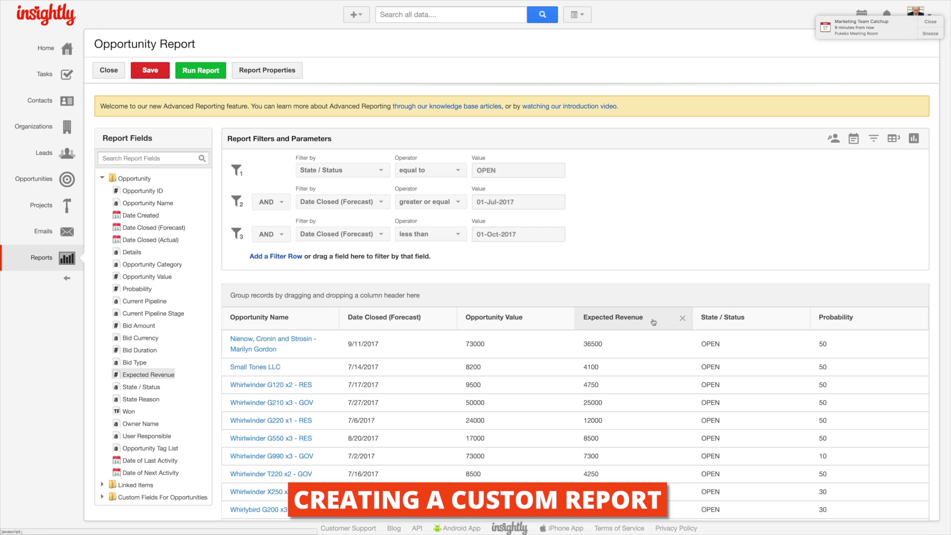
pyautogui.moveTo(386, 317); pyautogui.dragTo(428, 295)
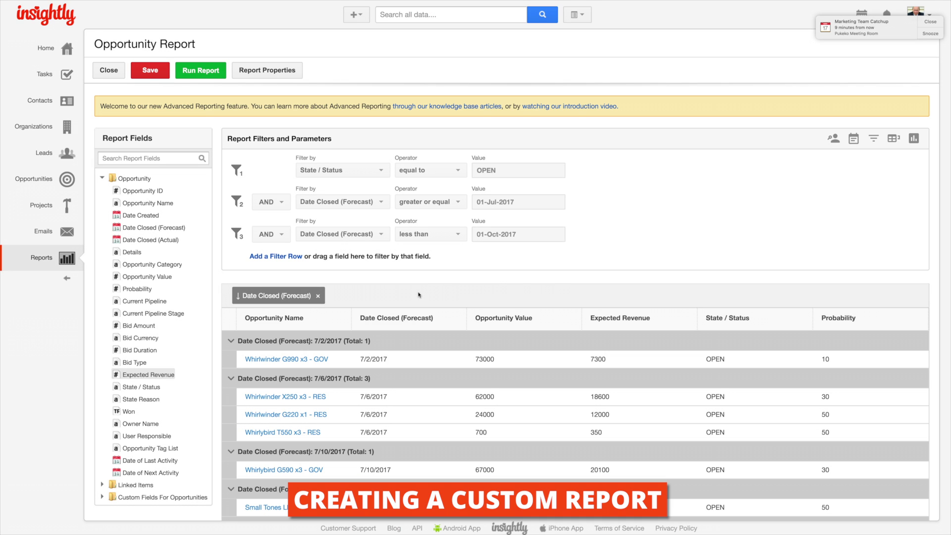
pyautogui.moveTo(487, 325); pyautogui.dragTo(438, 293)
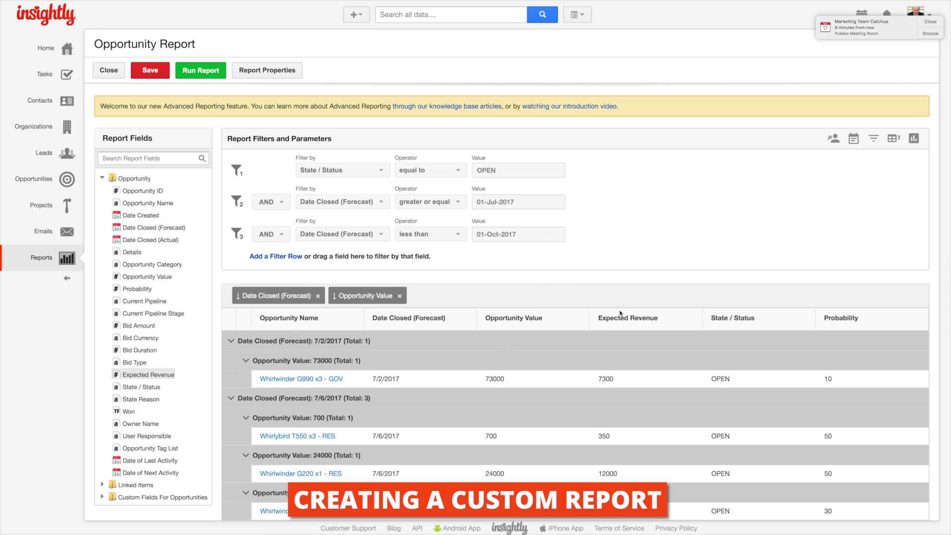
pyautogui.moveTo(619, 316); pyautogui.dragTo(550, 290)
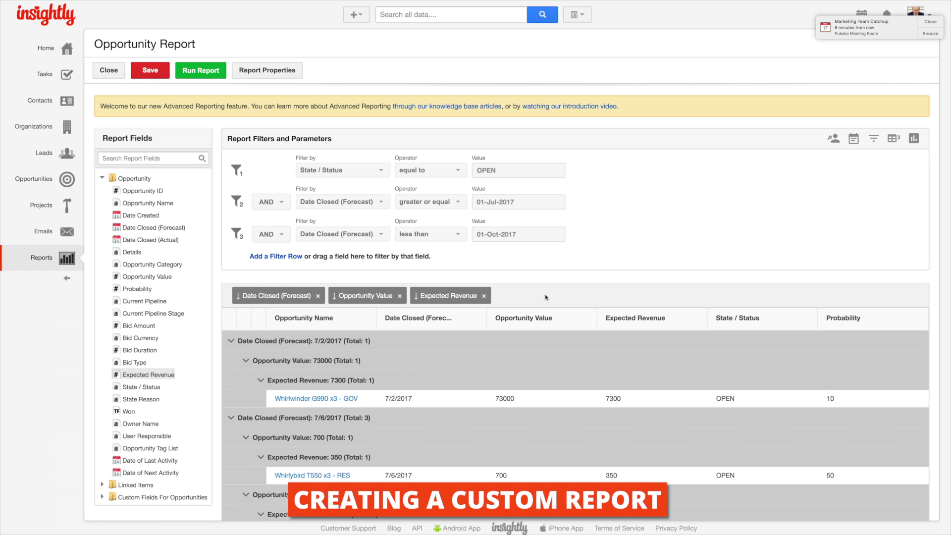
# Step: Add a Sum summary of Opportunity Value labelled 'Opportunity Value'
pyautogui.click(893, 139)
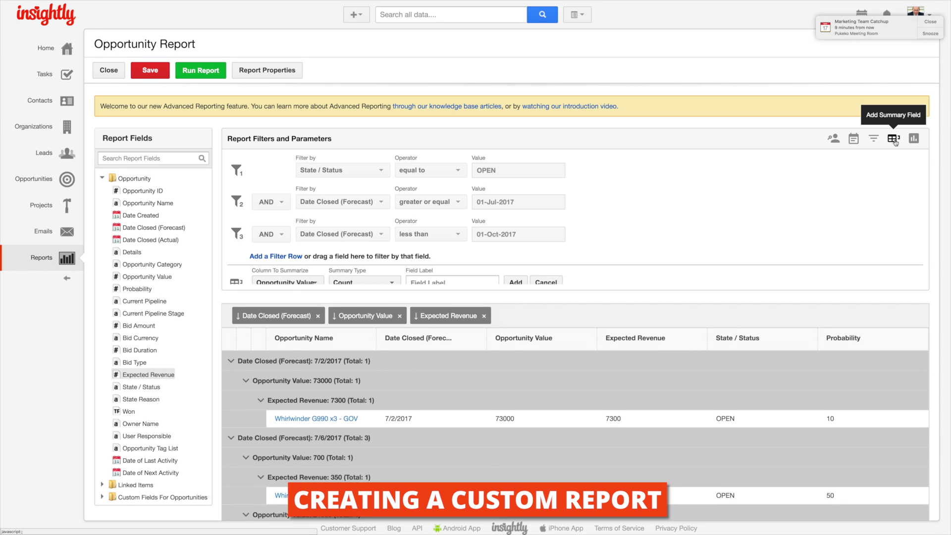
pyautogui.click(314, 284)
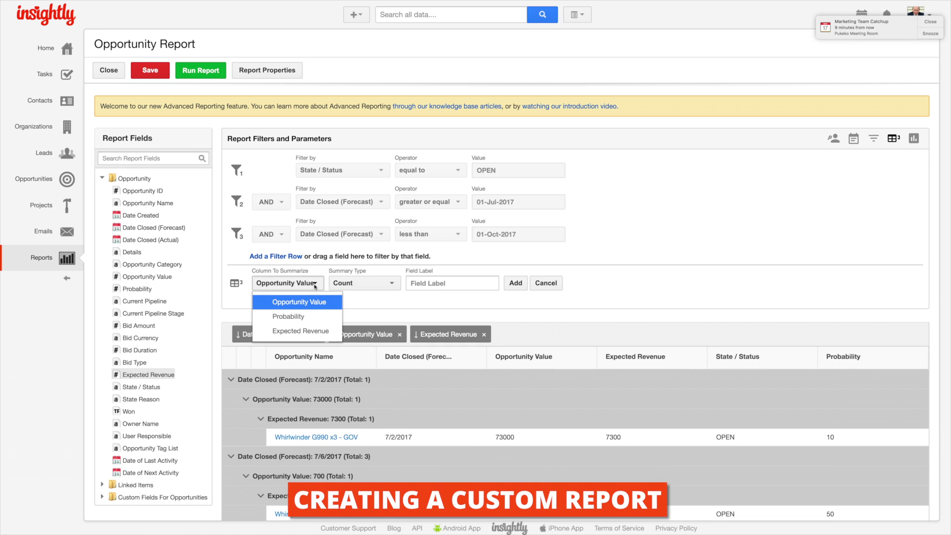
pyautogui.click(299, 301)
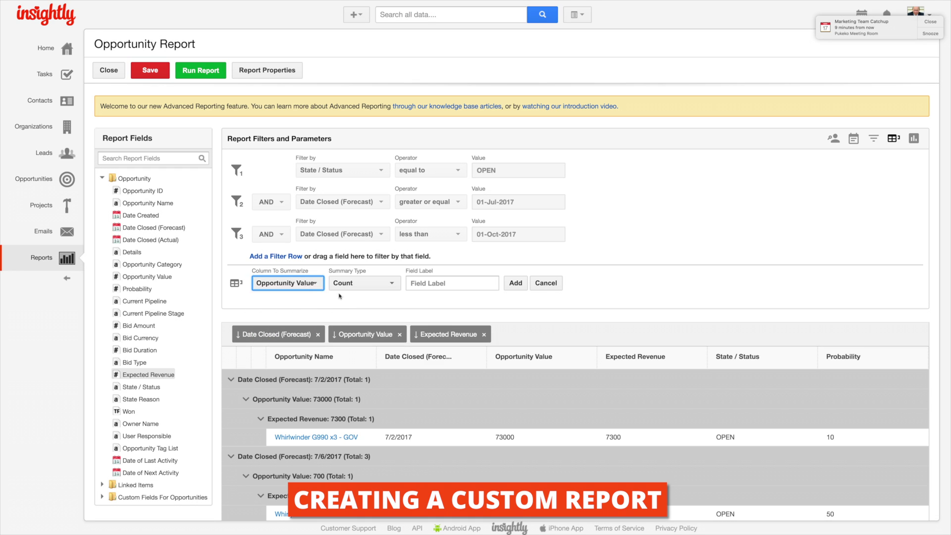
pyautogui.click(377, 283)
pyautogui.click(349, 316)
pyautogui.click(431, 284)
pyautogui.write('Opportunity Value')
pyautogui.click(515, 283)
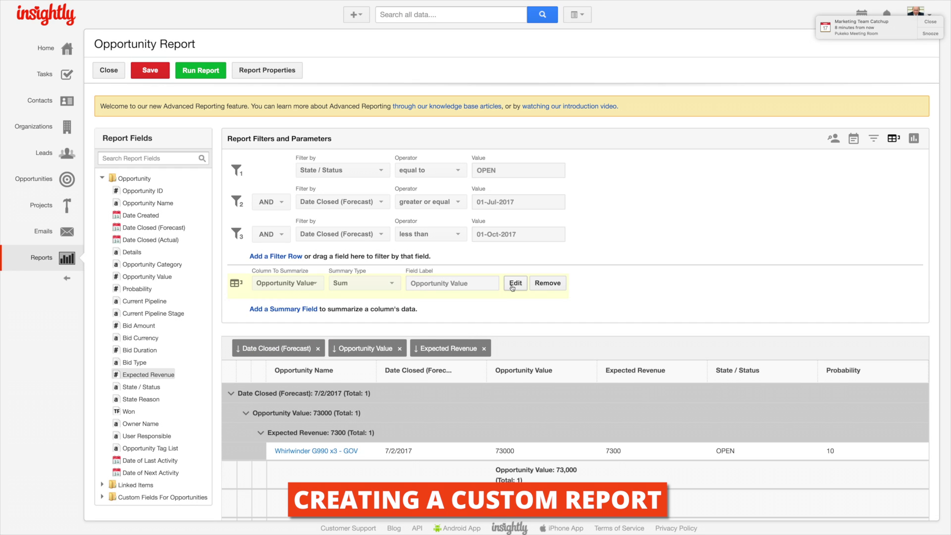
# Step: Add a Sum summary of Expected Revenue labelled 'Expected' and group by Current Pipeline Stage
pyautogui.click(272, 305)
pyautogui.click(314, 313)
pyautogui.click(297, 361)
pyautogui.click(376, 313)
pyautogui.click(356, 376)
pyautogui.click(452, 313)
pyautogui.write('Expected')
pyautogui.click(515, 313)
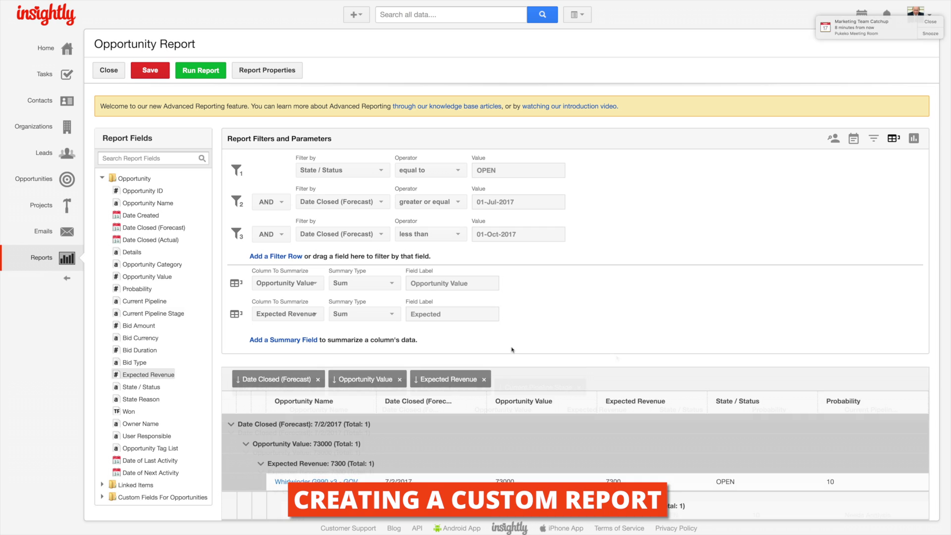
pyautogui.moveTo(153, 314); pyautogui.dragTo(539, 377)
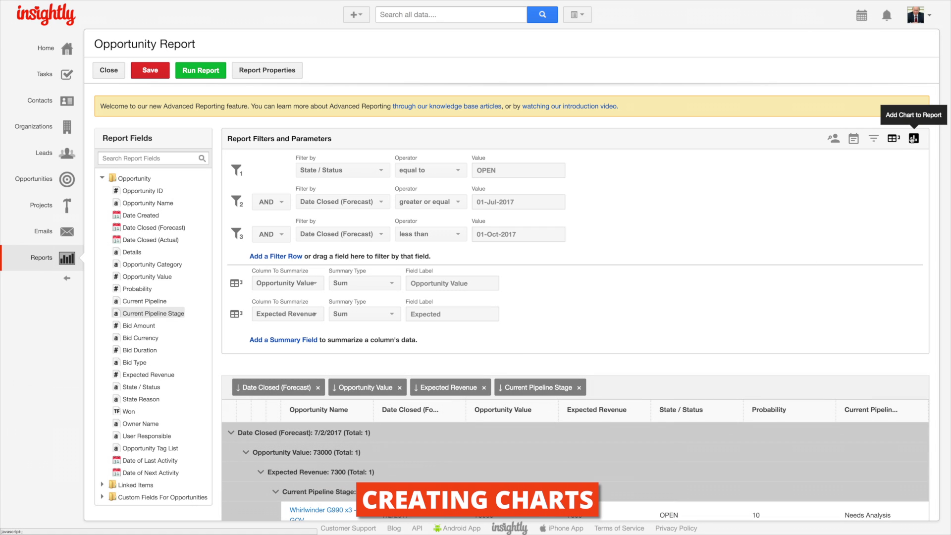
# Step: Add a funnel chart segmented by Current Pipeline Stage
pyautogui.click(912, 139)
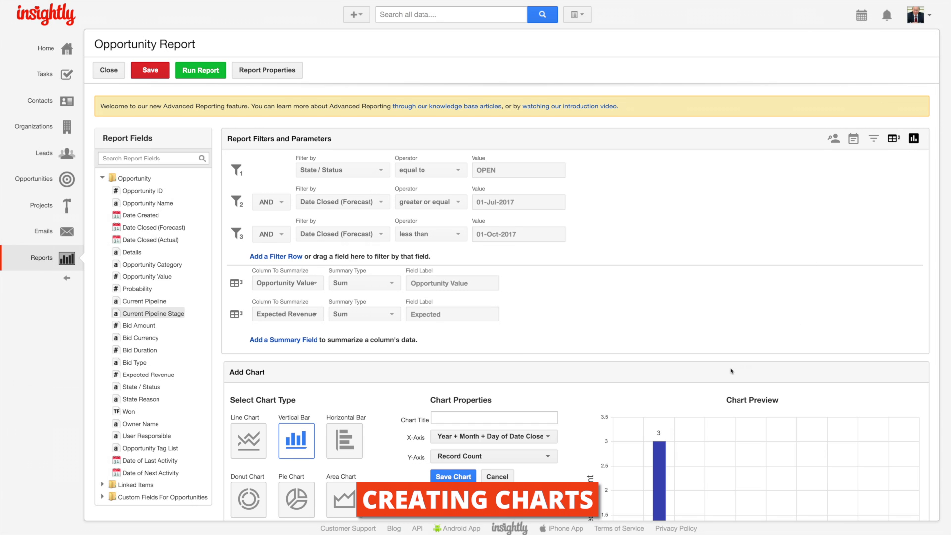
pyautogui.scroll(-3, 726, 370)
pyautogui.scroll(-2, 727, 370)
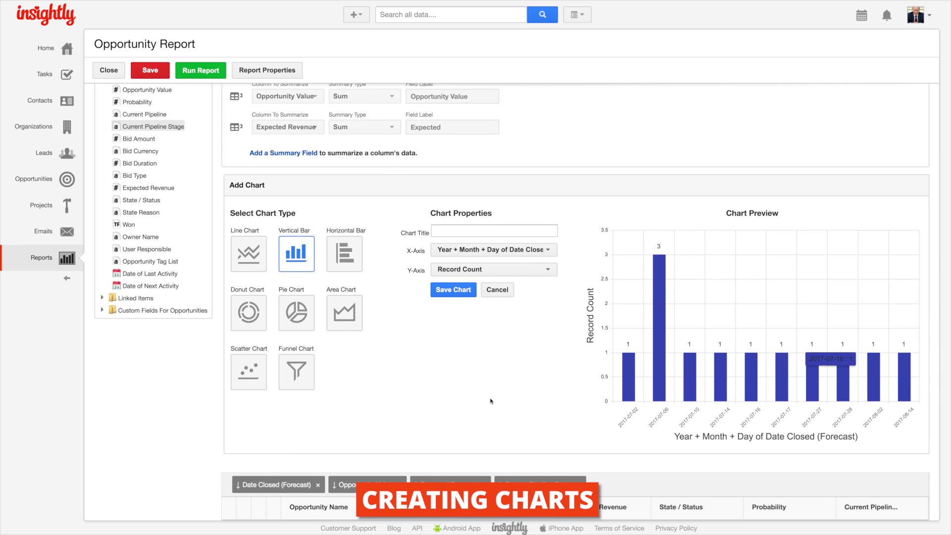
pyautogui.click(306, 381)
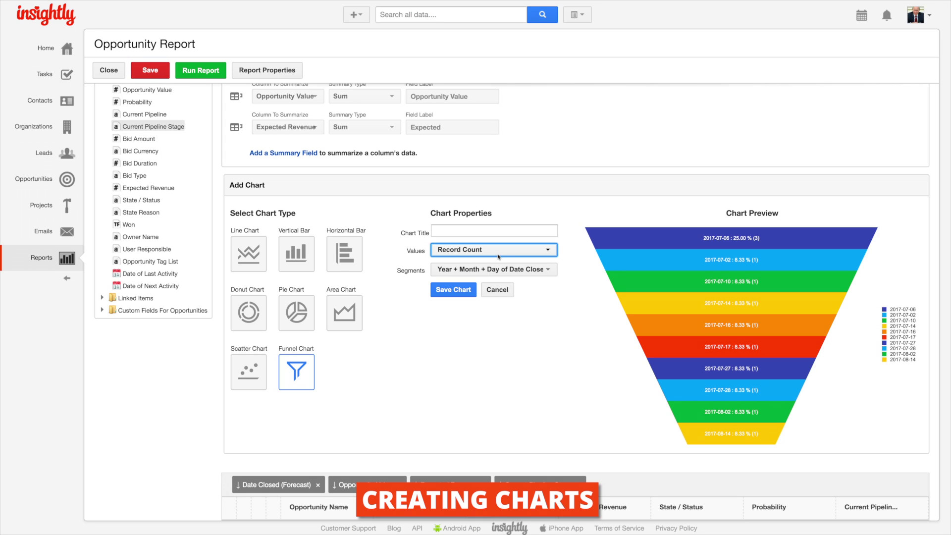
pyautogui.click(494, 271)
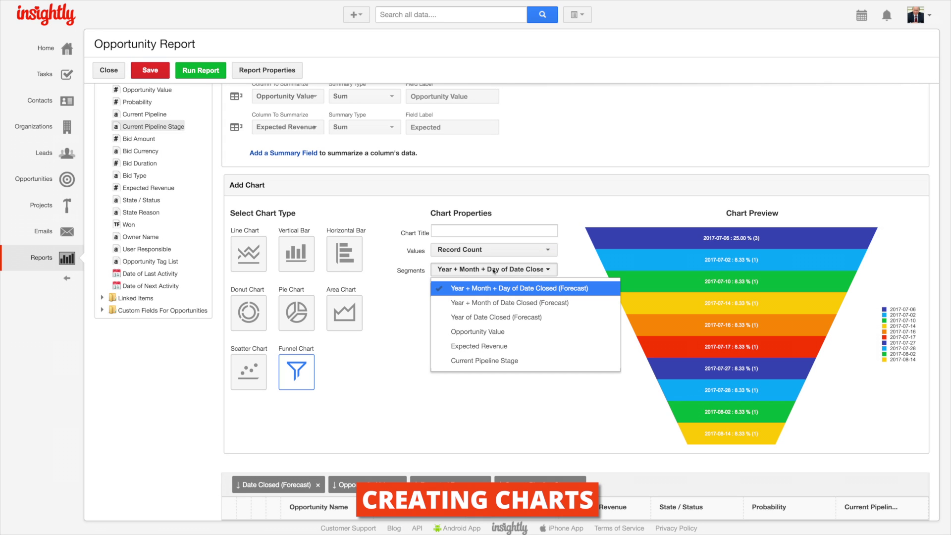
pyautogui.click(492, 360)
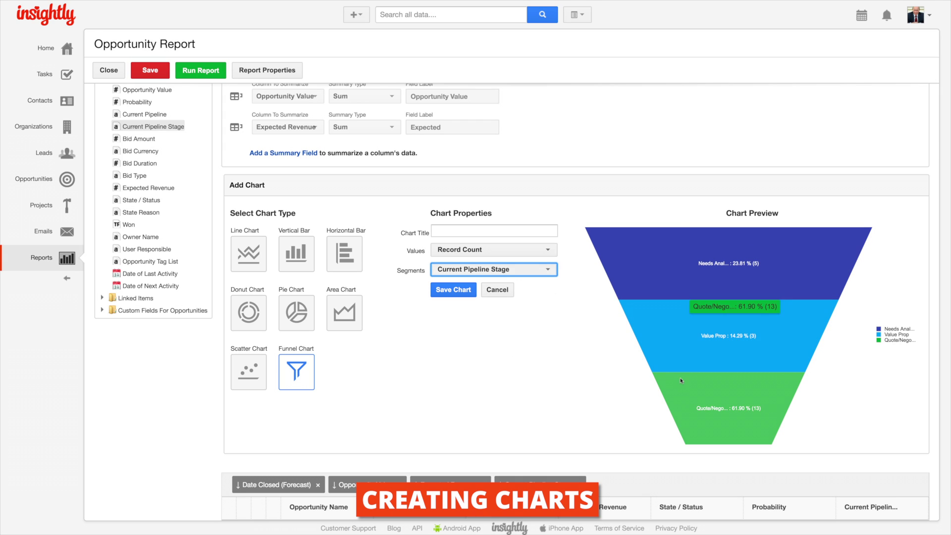
# Step: Set the funnel values to Opportunity Value, then change them to Expected revenue
pyautogui.moveTo(678, 379)
pyautogui.click(550, 253)
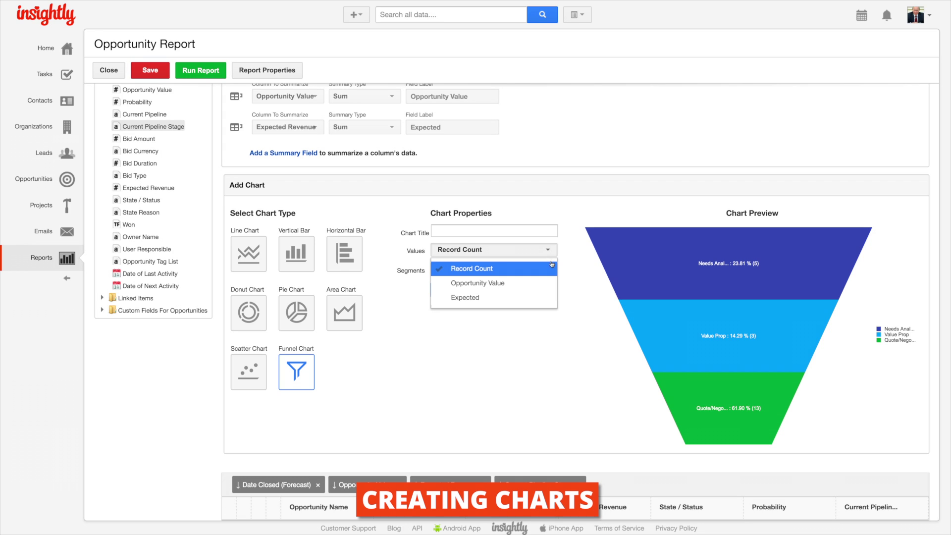
pyautogui.click(477, 283)
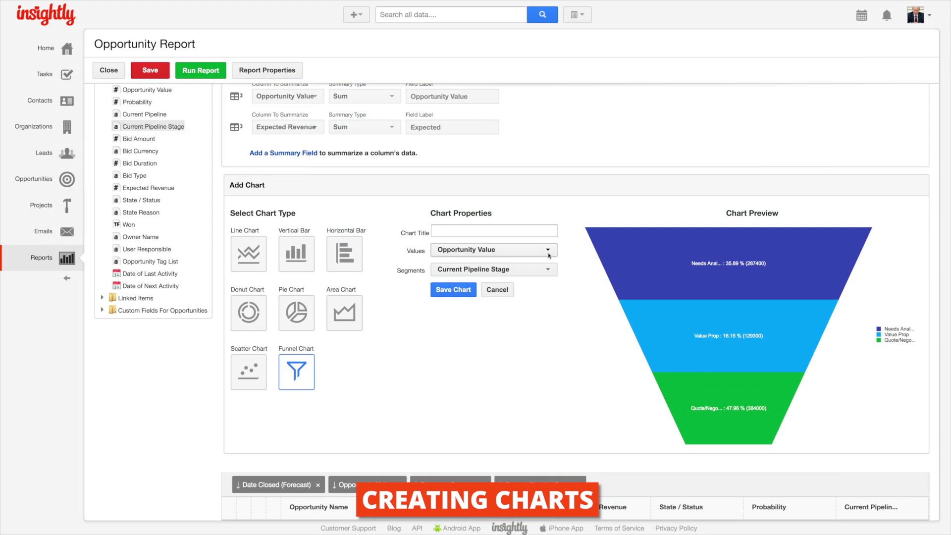
pyautogui.click(194, 131)
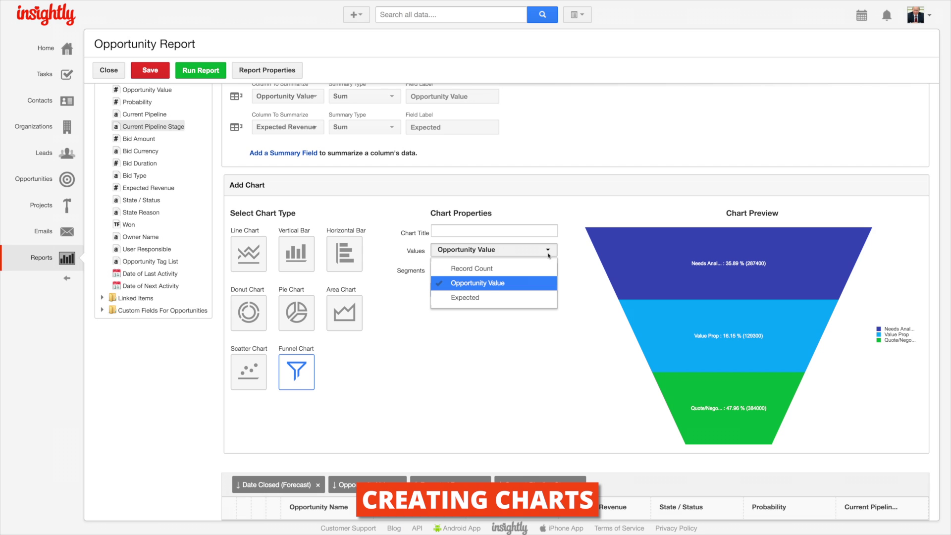
pyautogui.click(538, 297)
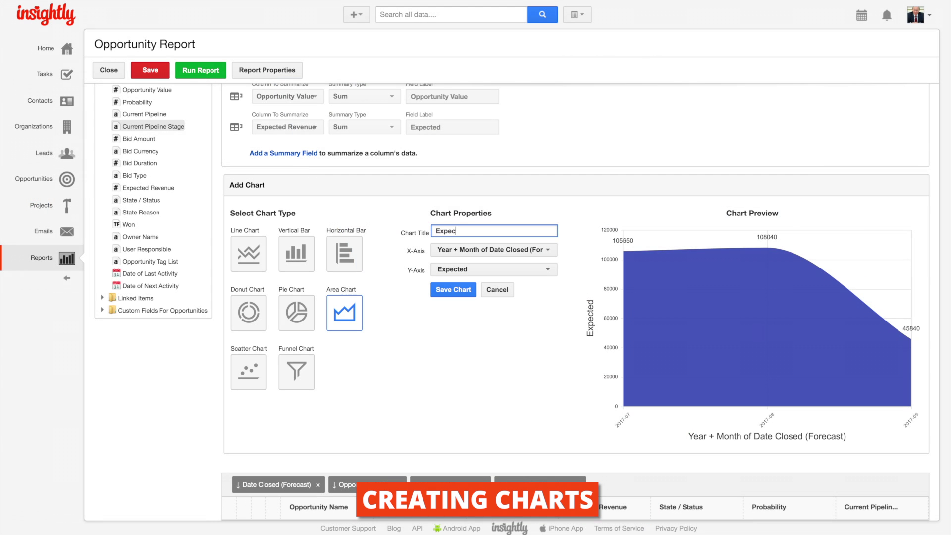
# Step: Title the chart 'Expected Bookings by Month - Q3 2017' and save it
pyautogui.write('cted Bookings by Month - Q3 2017')
pyautogui.click(453, 290)
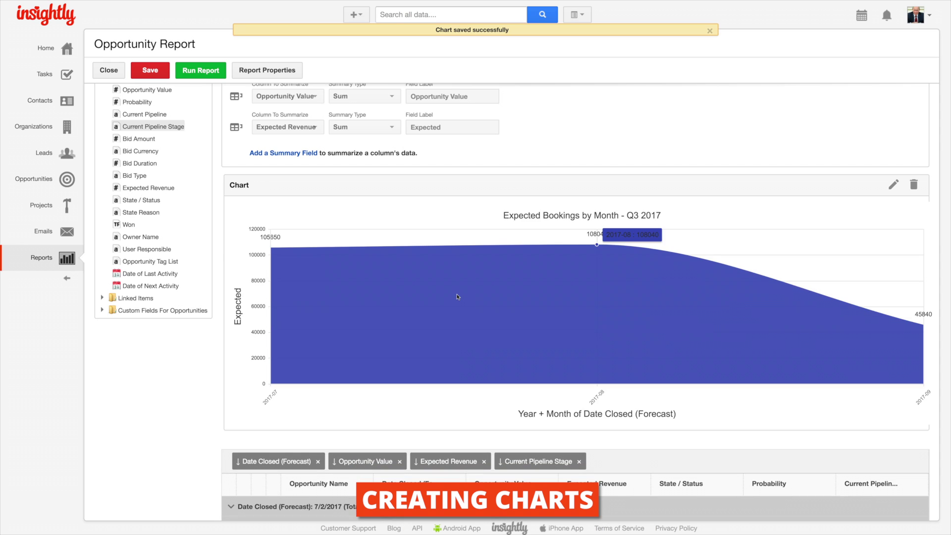
pyautogui.scroll(5, 458, 296)
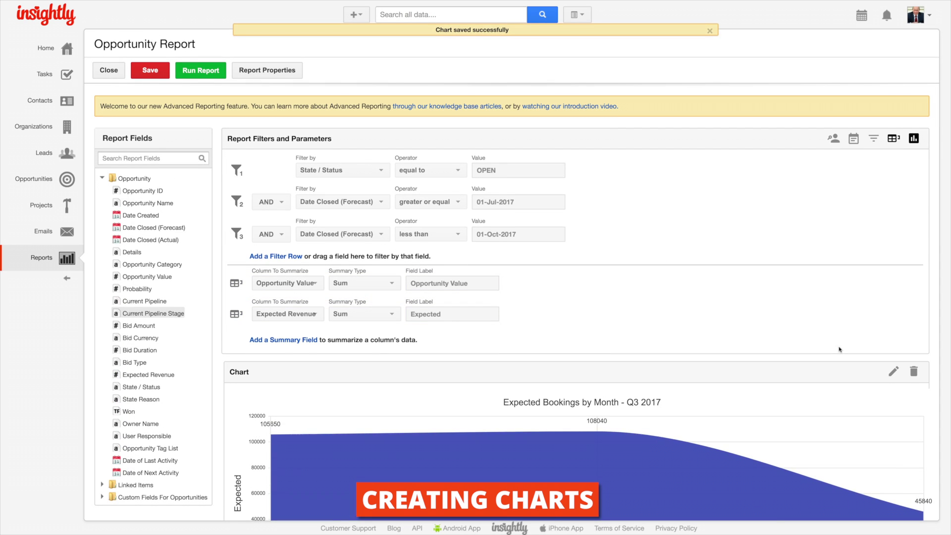
# Step: Save the report as Forecast_Q3_2017 in My Personal Reports and close it
pyautogui.click(160, 74)
pyautogui.write('Forecast -')
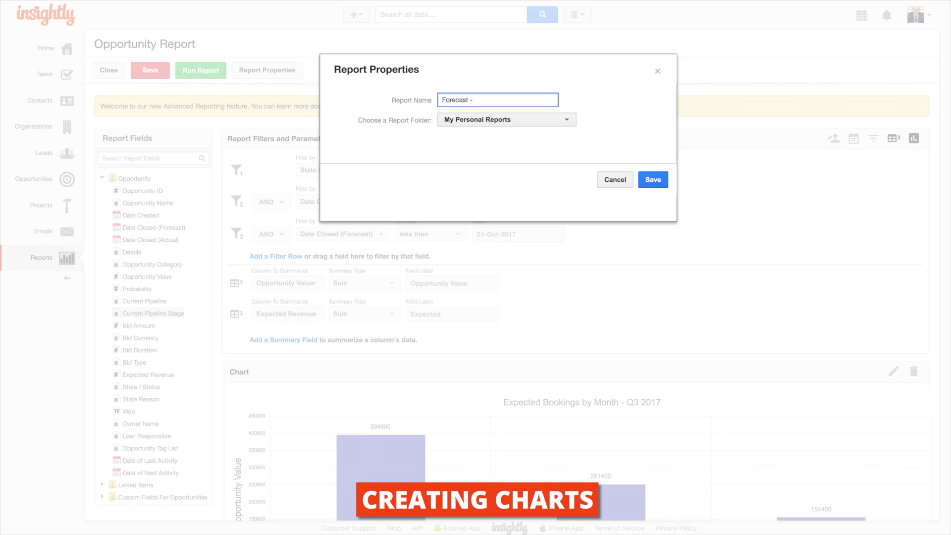
pyautogui.press('BackSpace')
pyautogui.press('BackSpace')
pyautogui.write('_Q3_2017')
pyautogui.click(505, 120)
pyautogui.click(489, 215)
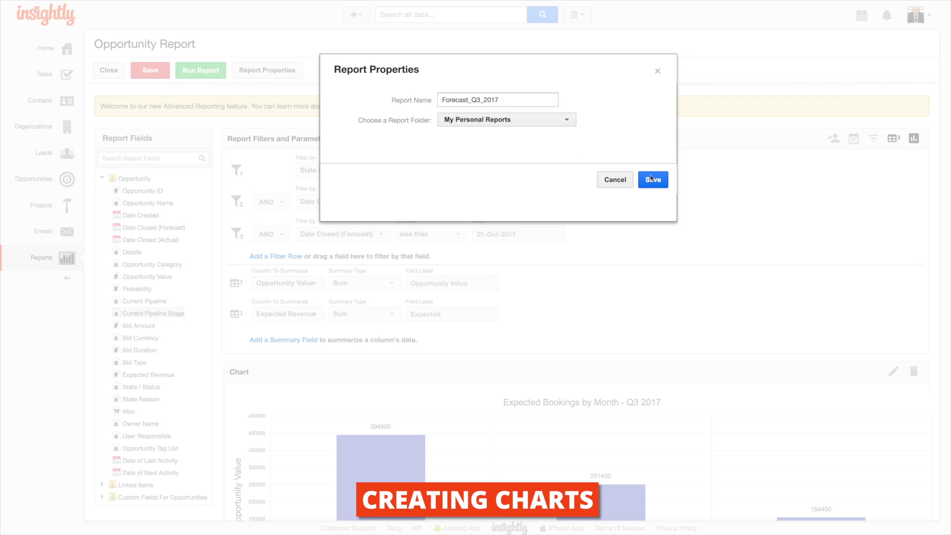
pyautogui.click(650, 181)
pyautogui.click(109, 70)
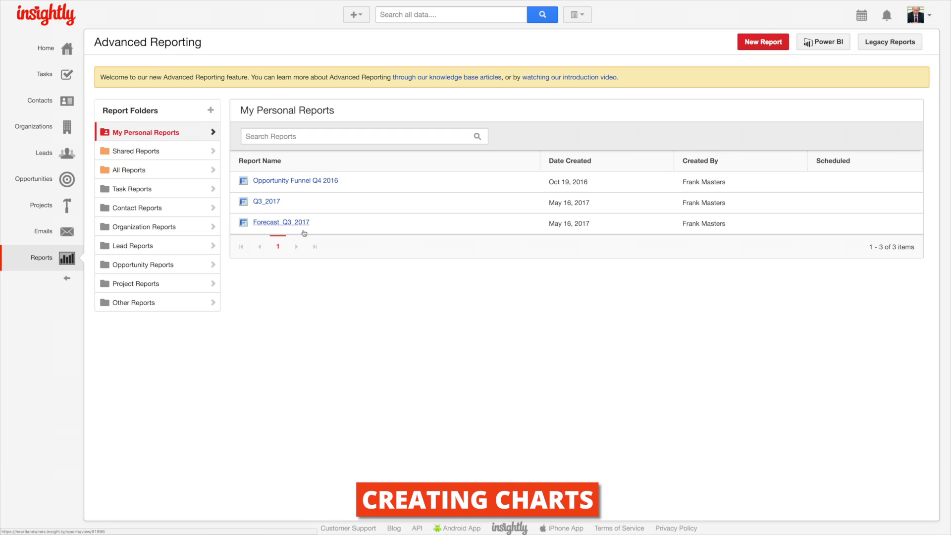
# Step: Open Forecast_Q3_2017 and bring up its Report Schedule page
pyautogui.click(297, 223)
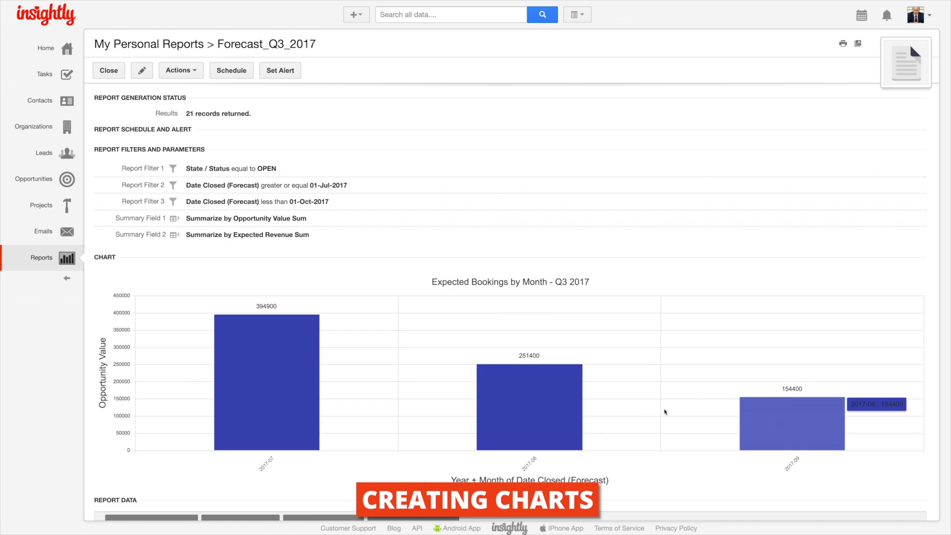
pyautogui.click(193, 72)
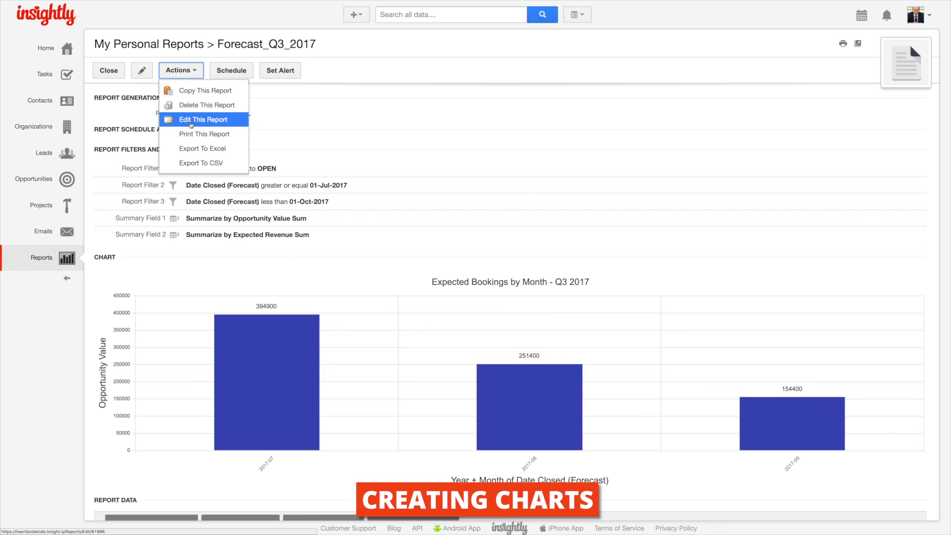
pyautogui.click(199, 77)
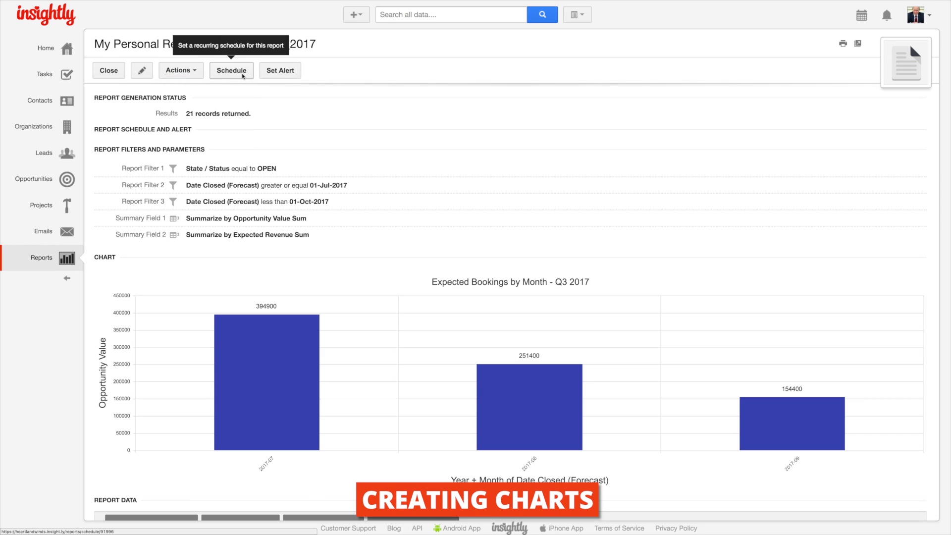
pyautogui.click(242, 74)
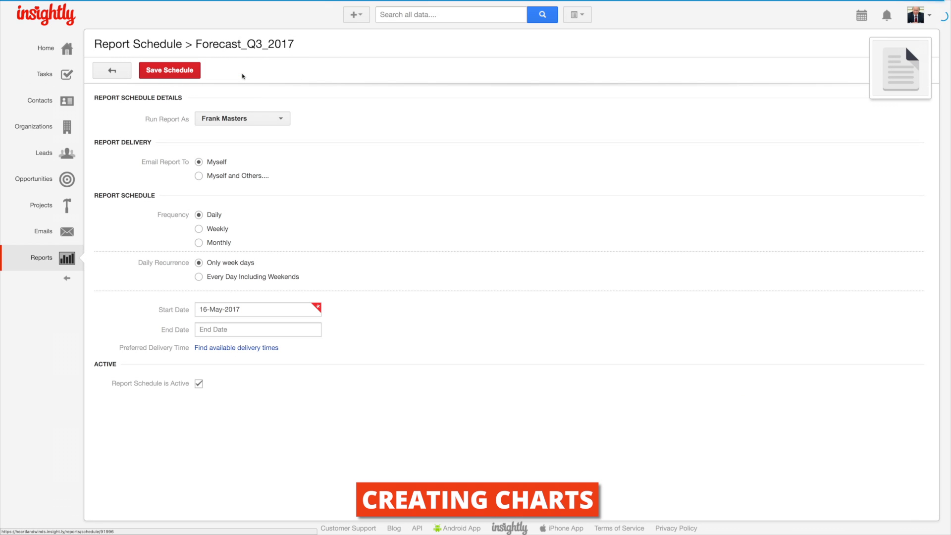
# Step: Keep the current Run Report As user and email Myself and Others, adding one user
pyautogui.click(263, 118)
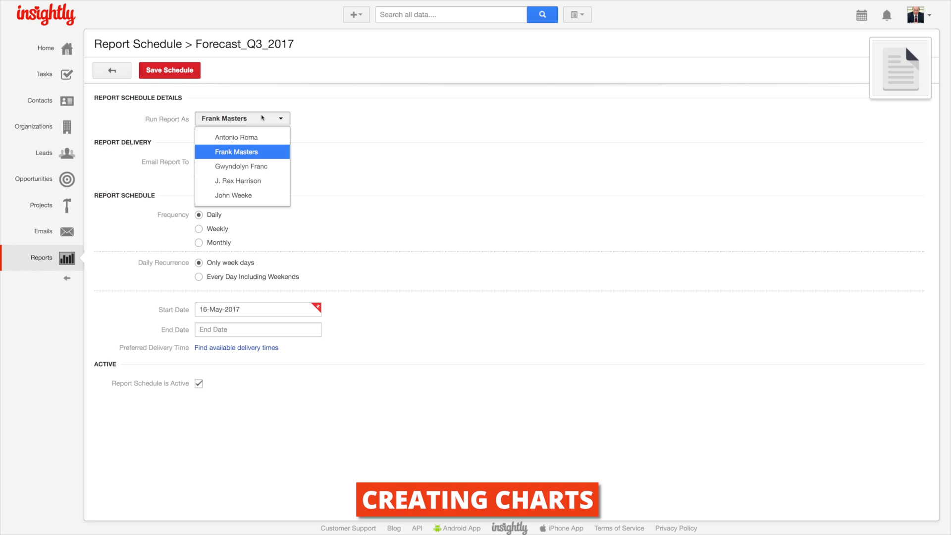
pyautogui.click(263, 117)
pyautogui.click(221, 177)
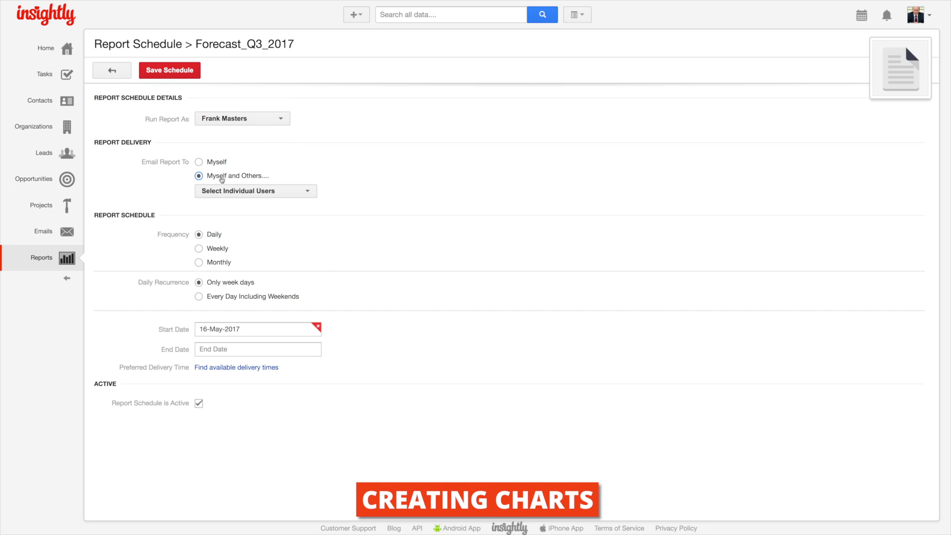
pyautogui.click(233, 191)
pyautogui.click(238, 239)
pyautogui.click(347, 240)
# Step: Set the schedule frequency to Monthly on the 1st and save it
pyautogui.click(199, 262)
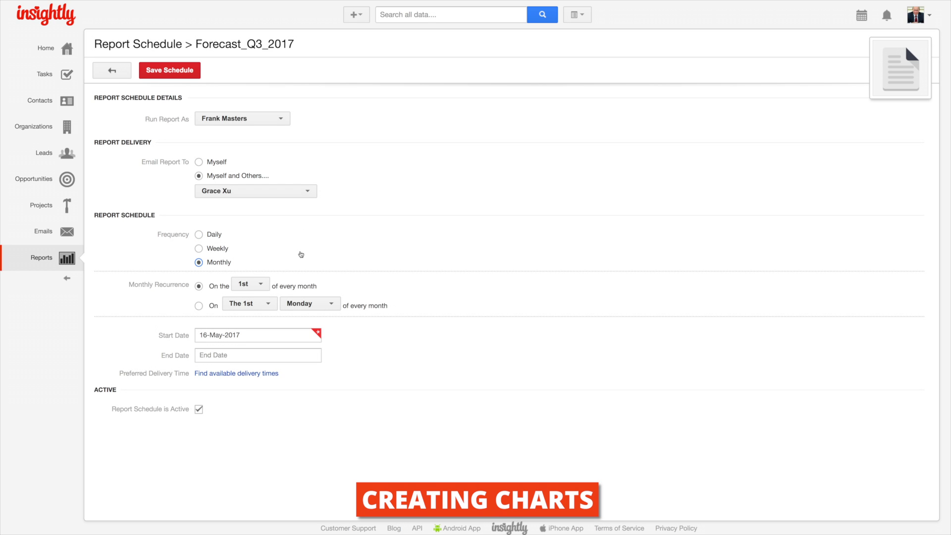
pyautogui.click(172, 70)
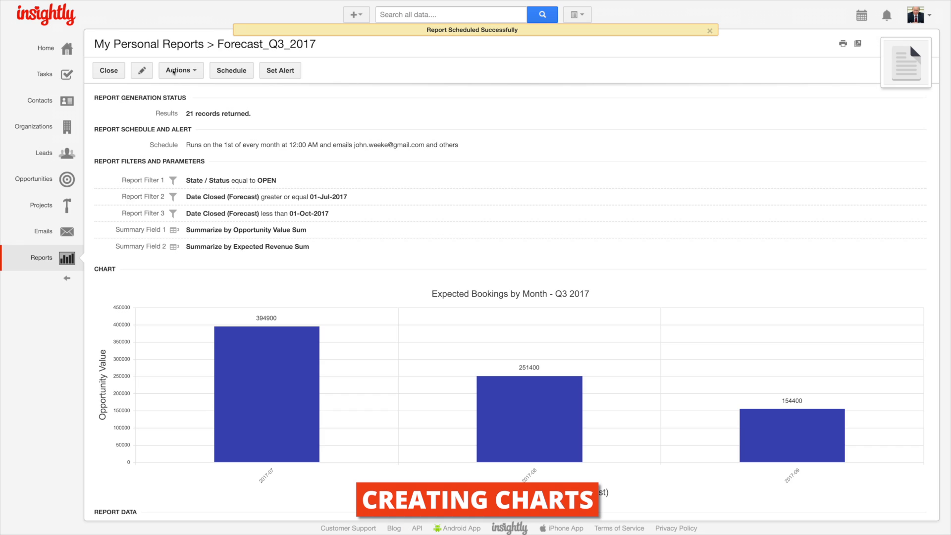
pyautogui.click(280, 71)
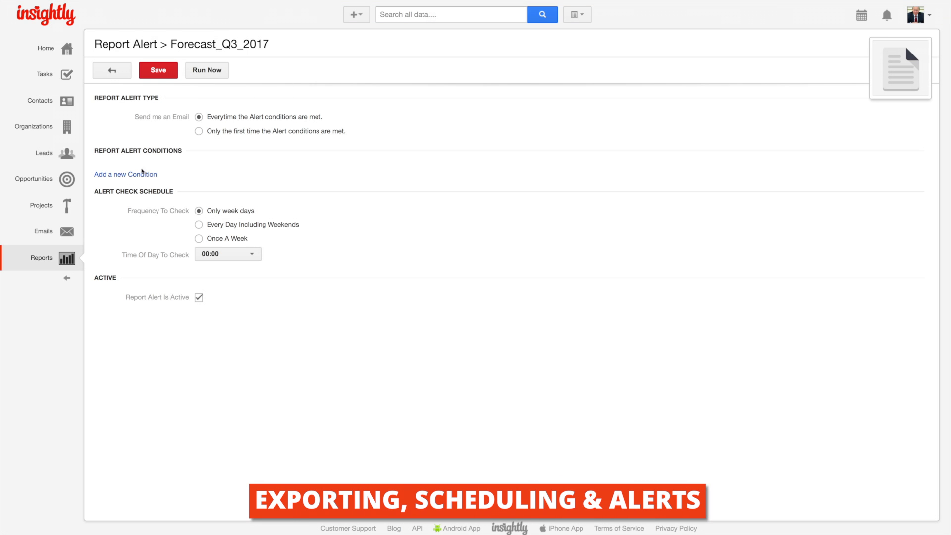
# Step: Add an alert condition that Expected is less than 10000
pyautogui.click(148, 174)
pyautogui.click(198, 180)
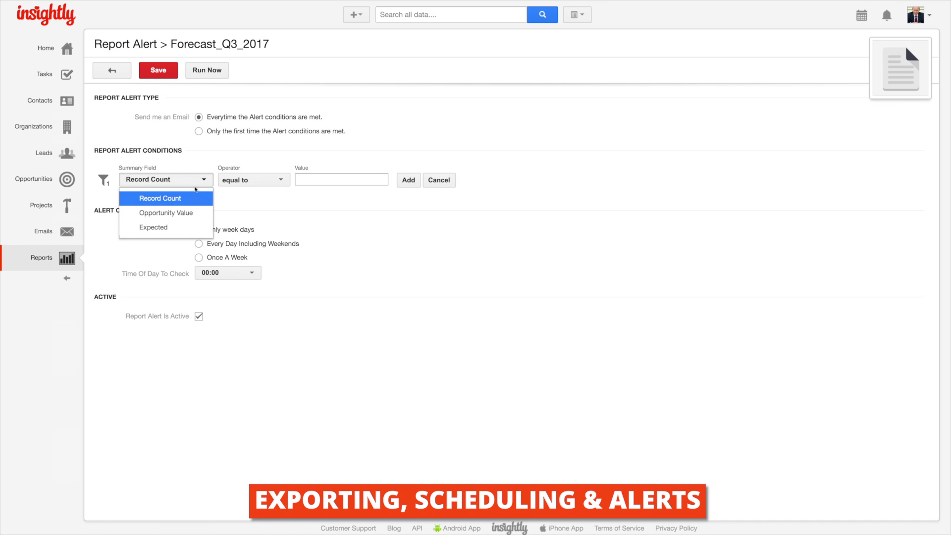
pyautogui.click(158, 227)
pyautogui.click(267, 182)
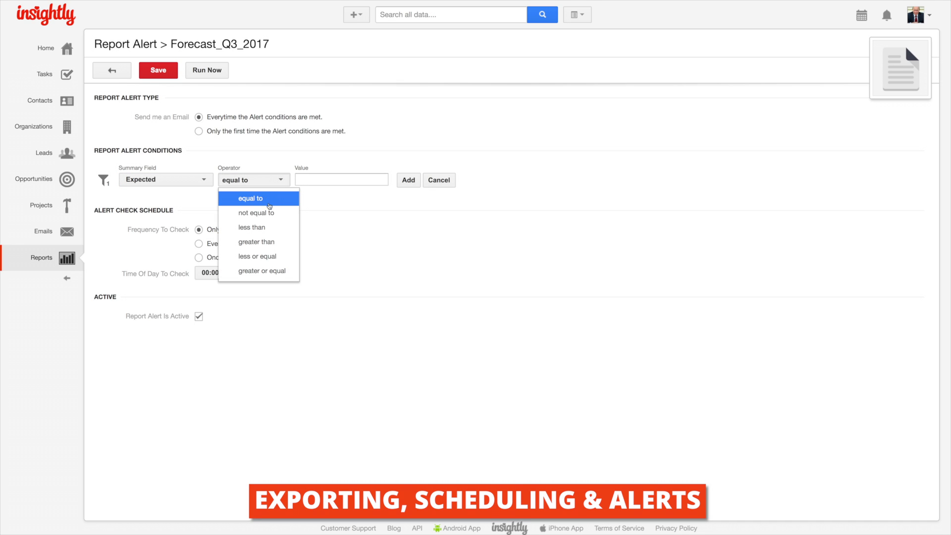
pyautogui.click(267, 228)
pyautogui.click(323, 179)
pyautogui.write('10')
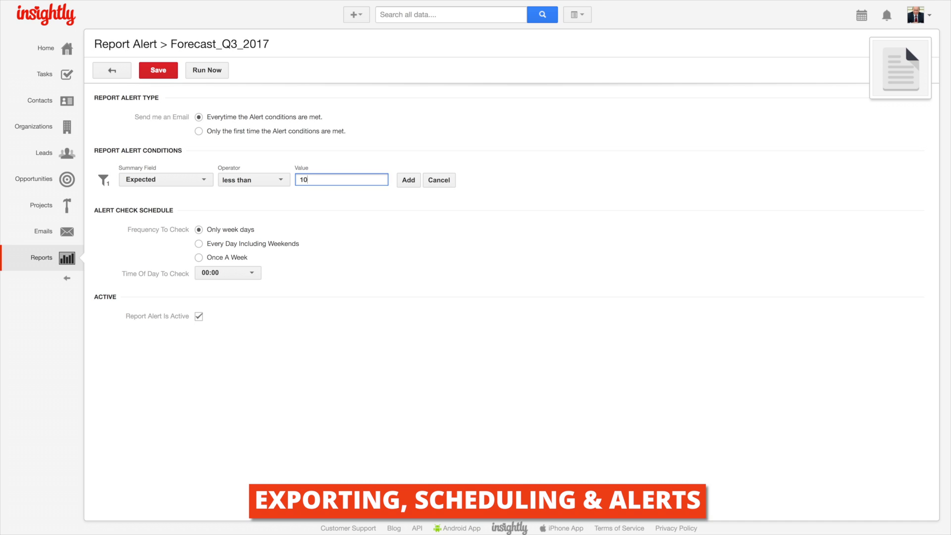
pyautogui.write('000')
pyautogui.press('Return')
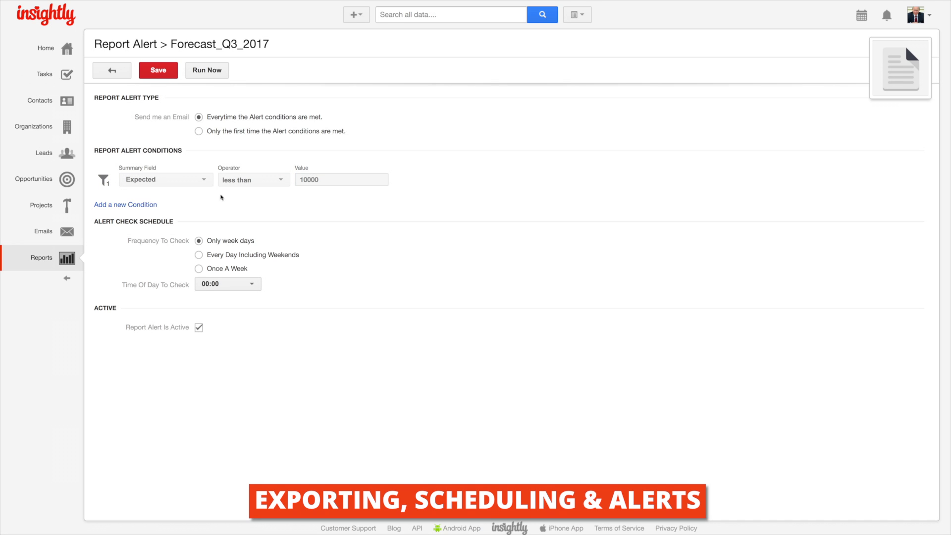
# Step: Add a second condition, Record Count less than 3, and save the alert
pyautogui.click(144, 204)
pyautogui.click(155, 210)
pyautogui.click(160, 228)
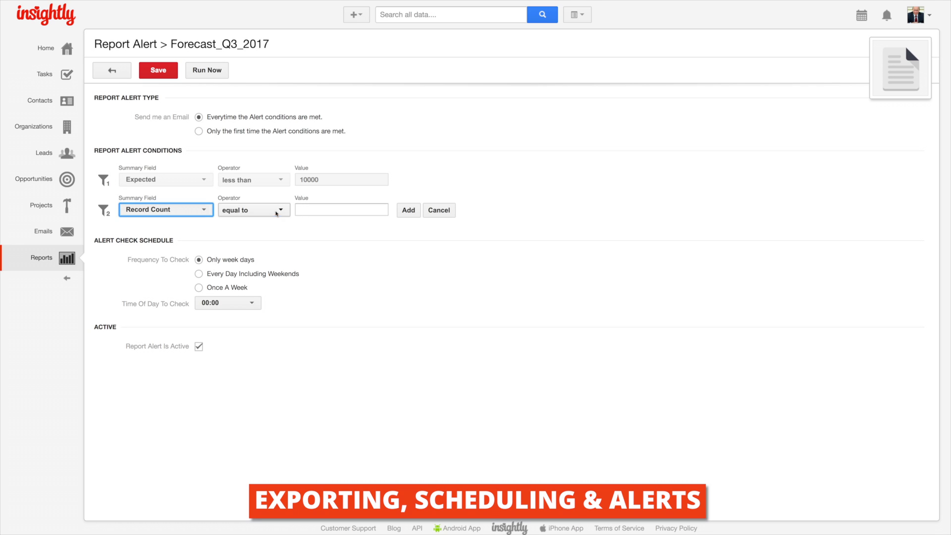
pyautogui.click(275, 210)
pyautogui.click(284, 257)
pyautogui.click(318, 210)
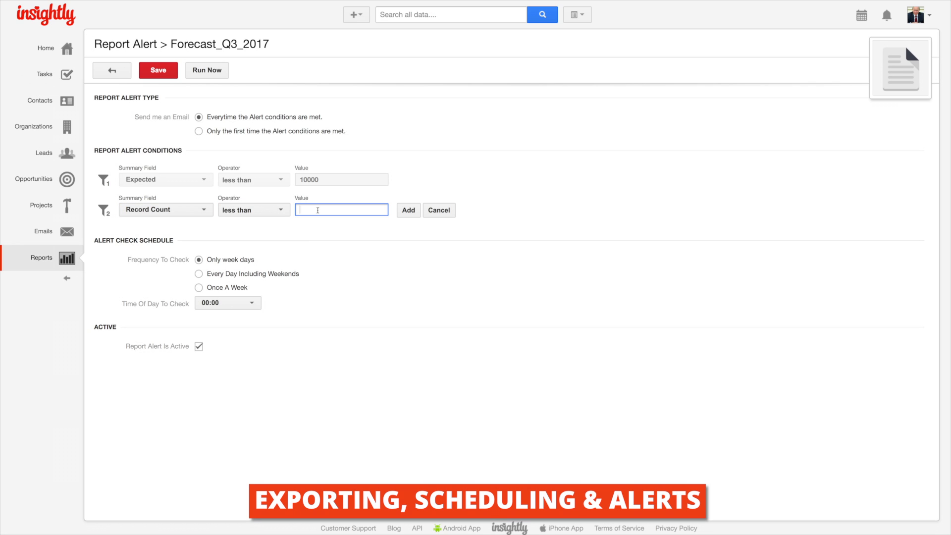
pyautogui.click(409, 210)
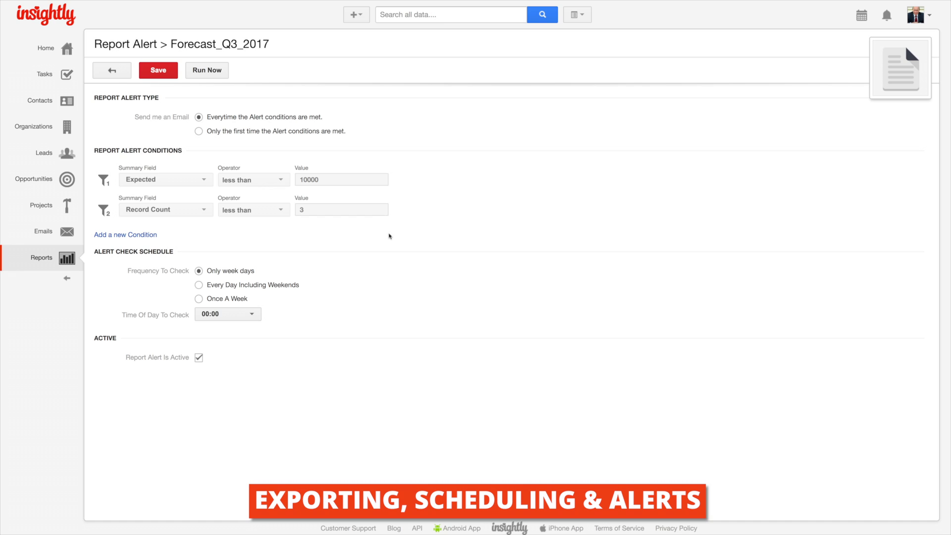
pyautogui.click(159, 70)
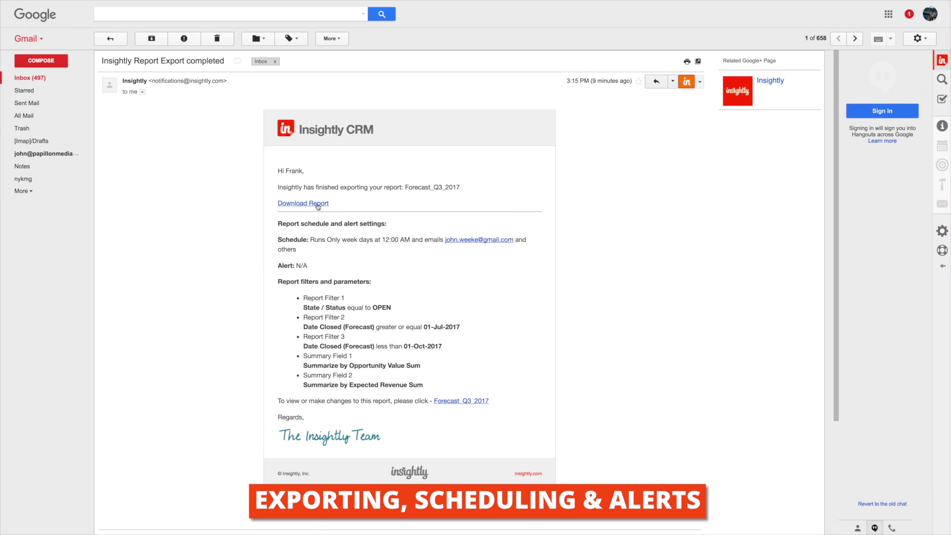
# Step: Download the Forecast_Q3_2017 export from the email and save it to the desktop
pyautogui.click(317, 204)
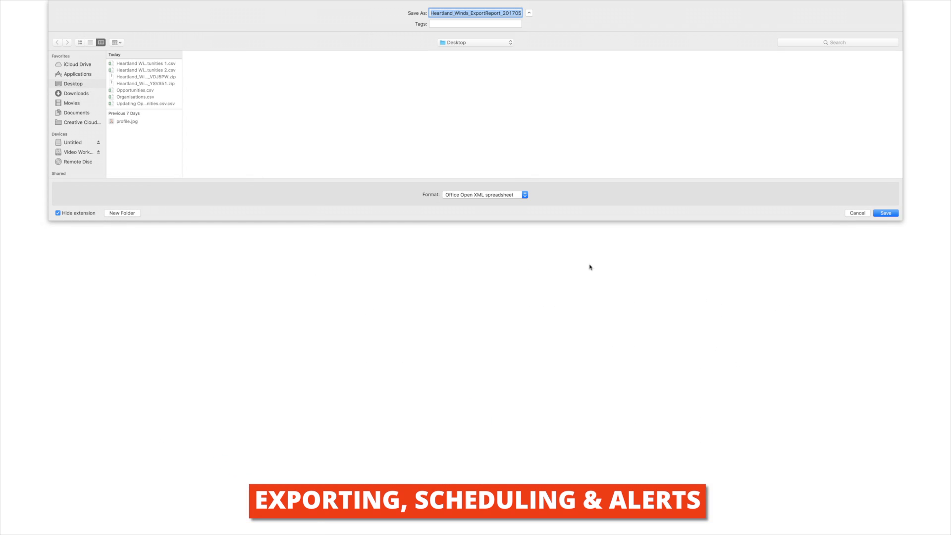
pyautogui.click(885, 213)
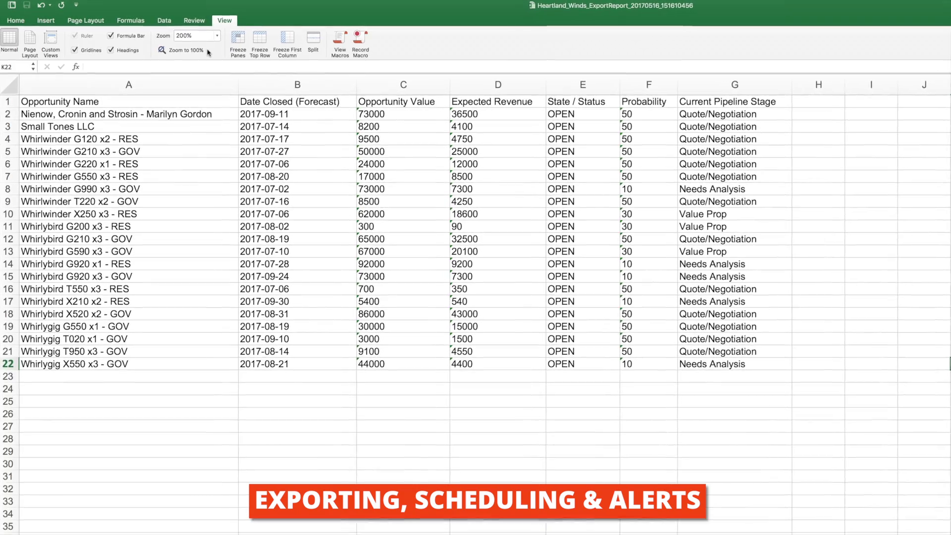
# Step: Inspect the first opportunity's name in cell A2 and the Opportunity Name heading in A1
pyautogui.click(126, 110)
pyautogui.click(133, 101)
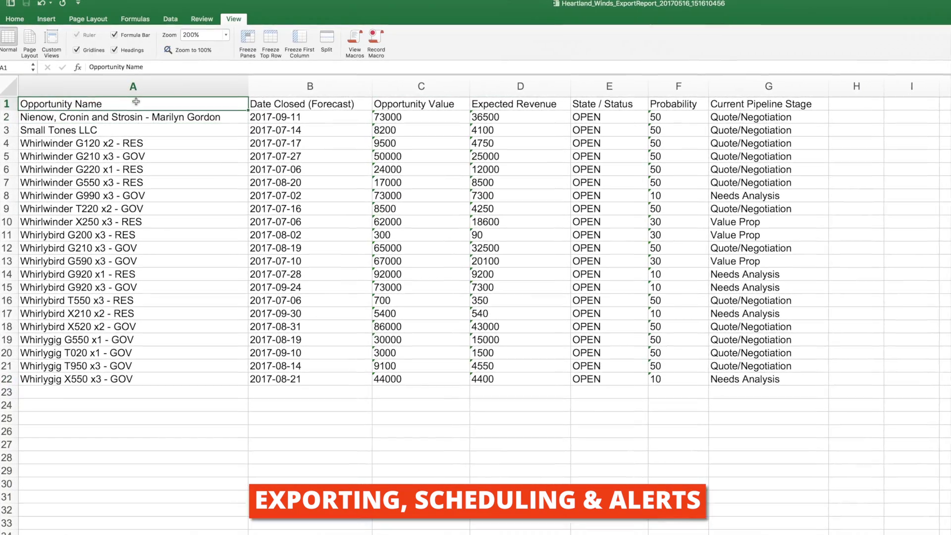